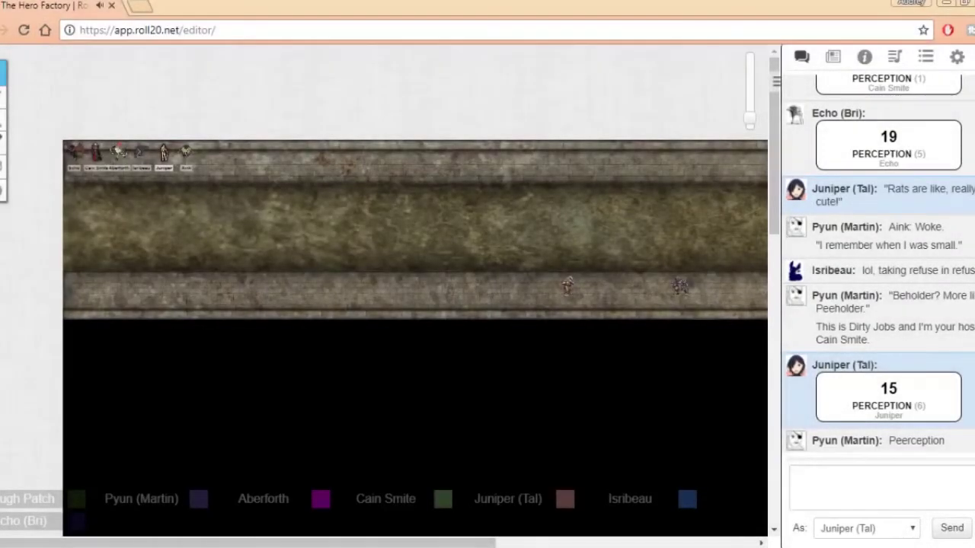
pyautogui.scroll(3, 412, 267)
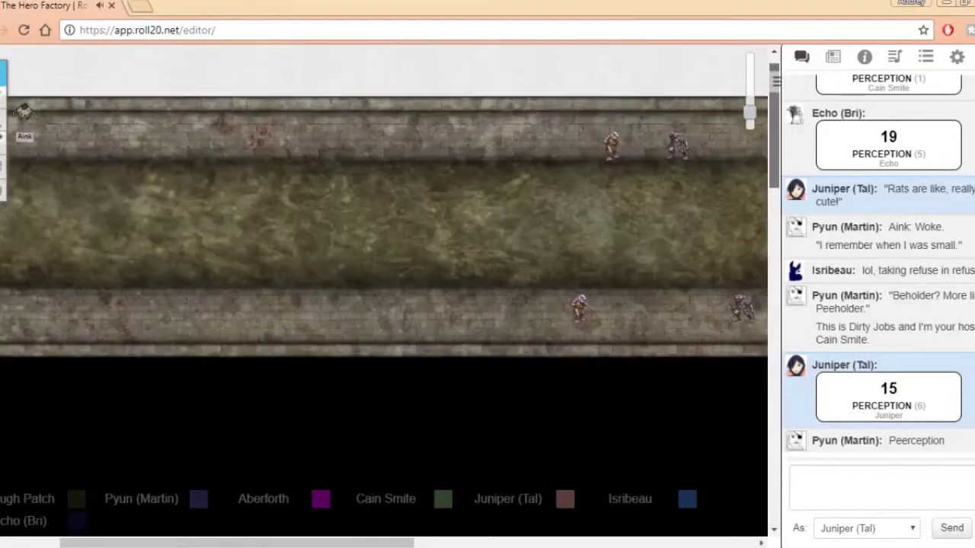
pyautogui.scroll(4, 381, 229)
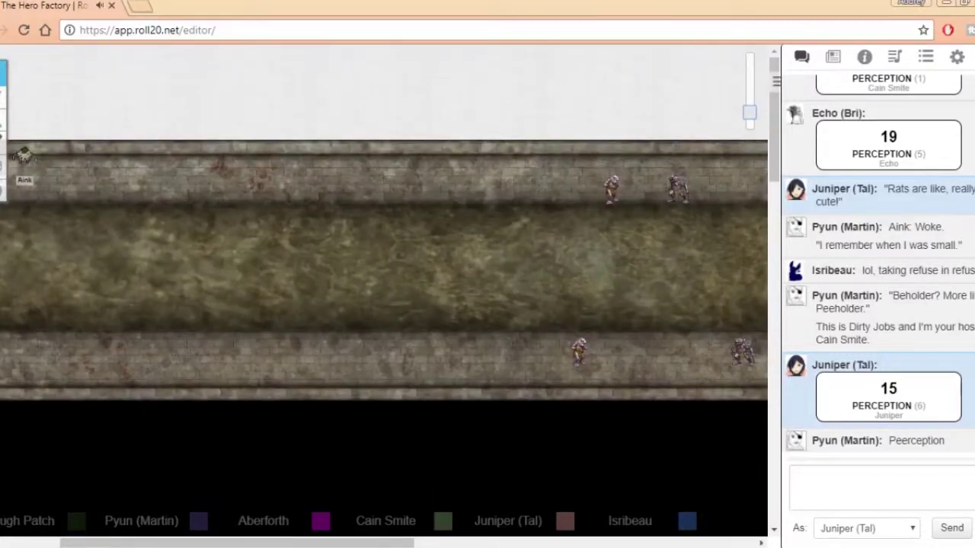
pyautogui.moveTo(236, 542); pyautogui.dragTo(339, 542)
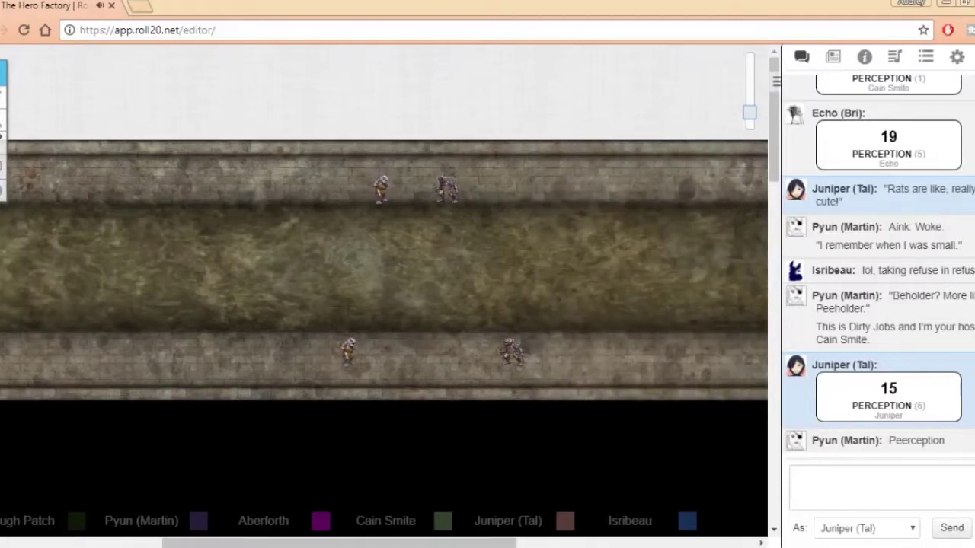
# - Zoom in close on the enemy tokens, then back out to view the whole corridor
pyautogui.moveTo(749, 113); pyautogui.dragTo(748, 83)
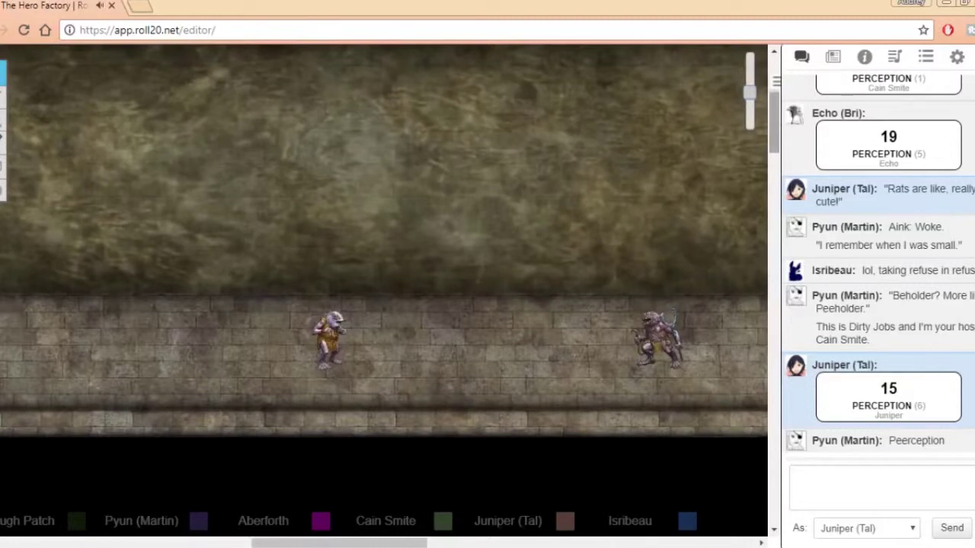
pyautogui.moveTo(774, 130); pyautogui.dragTo(774, 106)
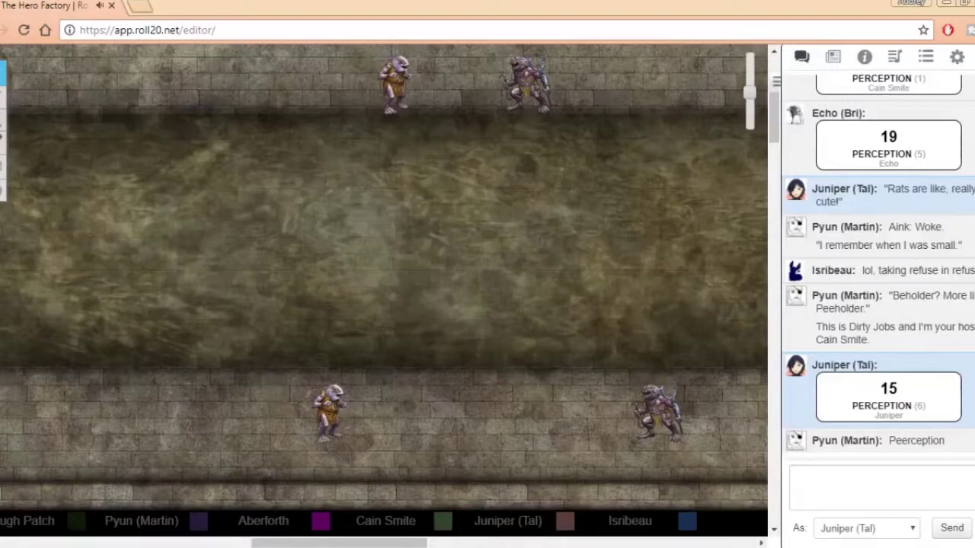
pyautogui.moveTo(750, 92); pyautogui.dragTo(750, 114)
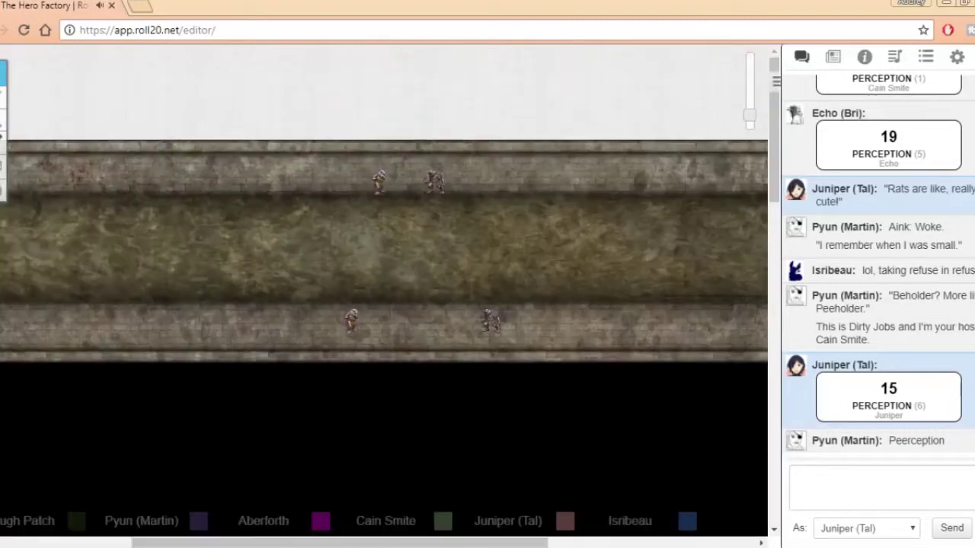
pyautogui.moveTo(343, 543); pyautogui.dragTo(152, 543)
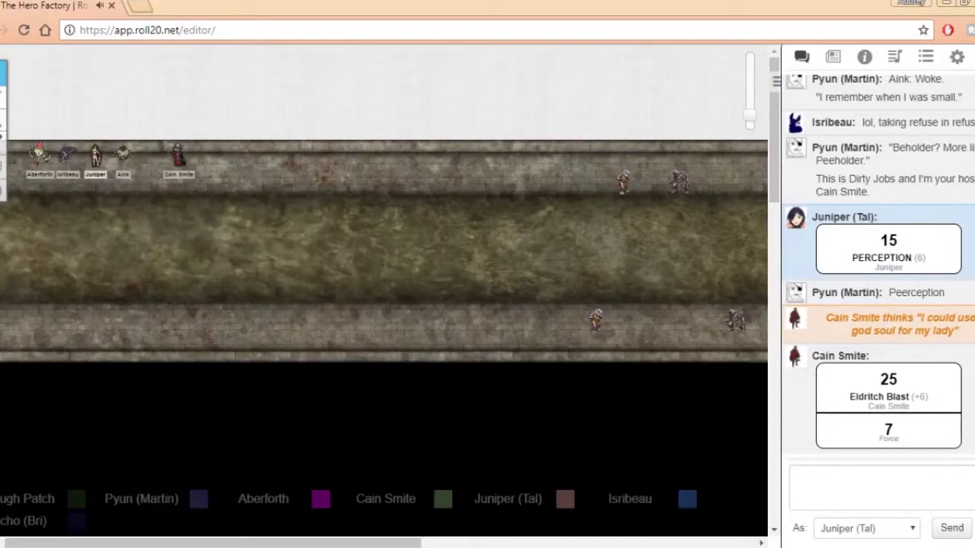
# - Measure from Aink toward the enemies and to the nearer upper fish-folk
pyautogui.press('q')
pyautogui.moveTo(122, 154); pyautogui.dragTo(373, 155)
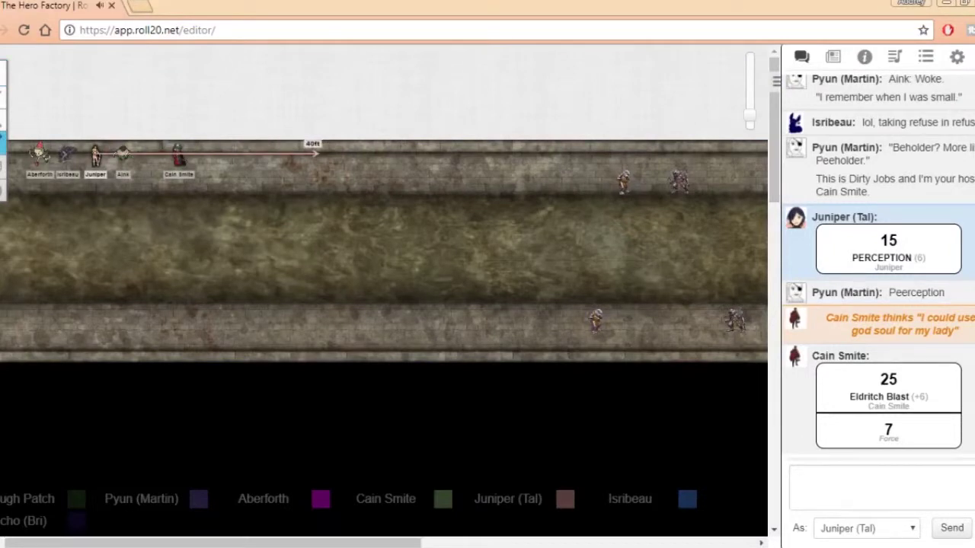
pyautogui.moveTo(374, 155)
pyautogui.mouseDown()
pyautogui.moveTo(232, 155)
pyautogui.moveTo(567, 155)
pyautogui.moveTo(621, 179)
pyautogui.mouseUp()
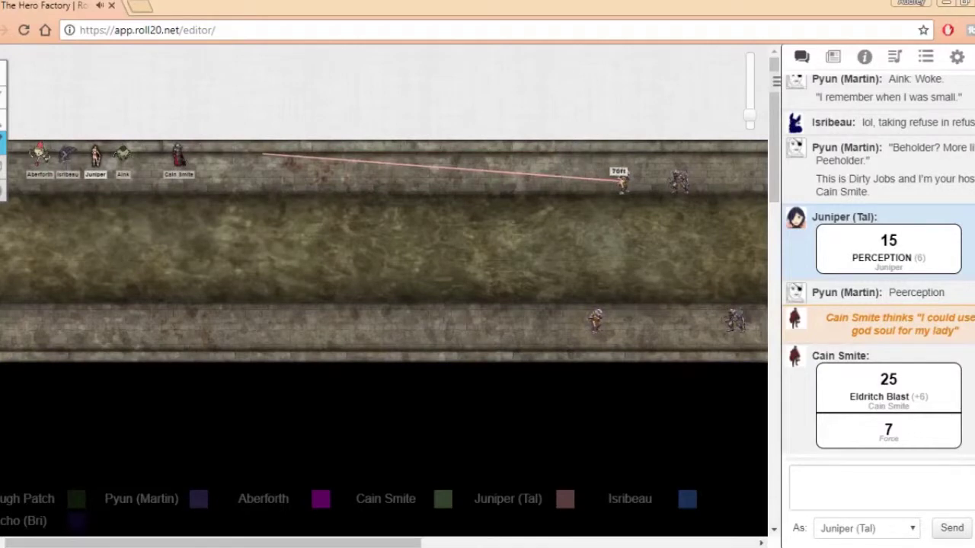
pyautogui.moveTo(621, 179)
pyautogui.mouseDown()
pyautogui.moveTo(587, 312)
pyautogui.moveTo(677, 205)
pyautogui.moveTo(735, 320)
pyautogui.moveTo(487, 252)
pyautogui.mouseUp()
# - Measure a 55 ft stretch along the walkway, then 130 ft to the lower walkway enemy
pyautogui.moveTo(121, 156)
pyautogui.mouseDown()
pyautogui.moveTo(149, 176)
pyautogui.moveTo(316, 179)
pyautogui.mouseUp()
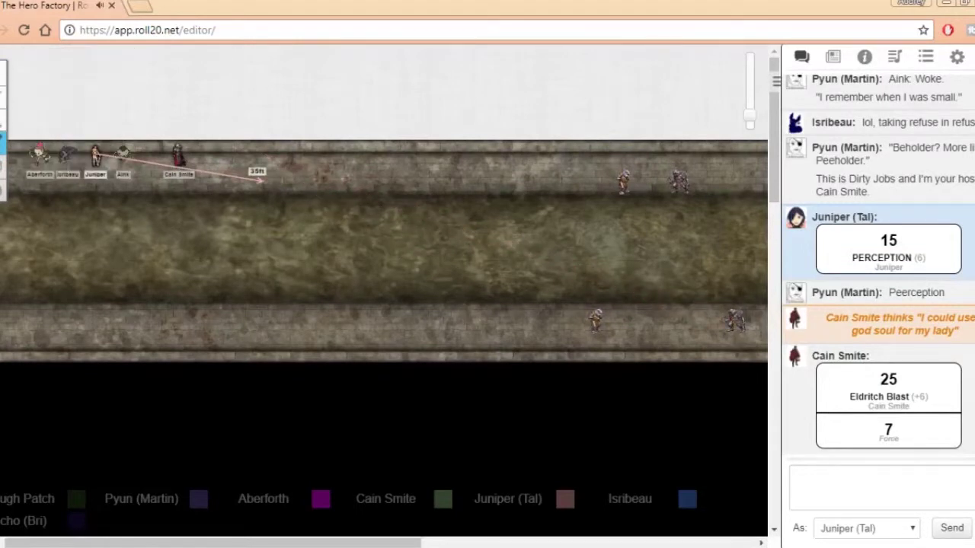
pyautogui.moveTo(232, 182); pyautogui.dragTo(677, 181)
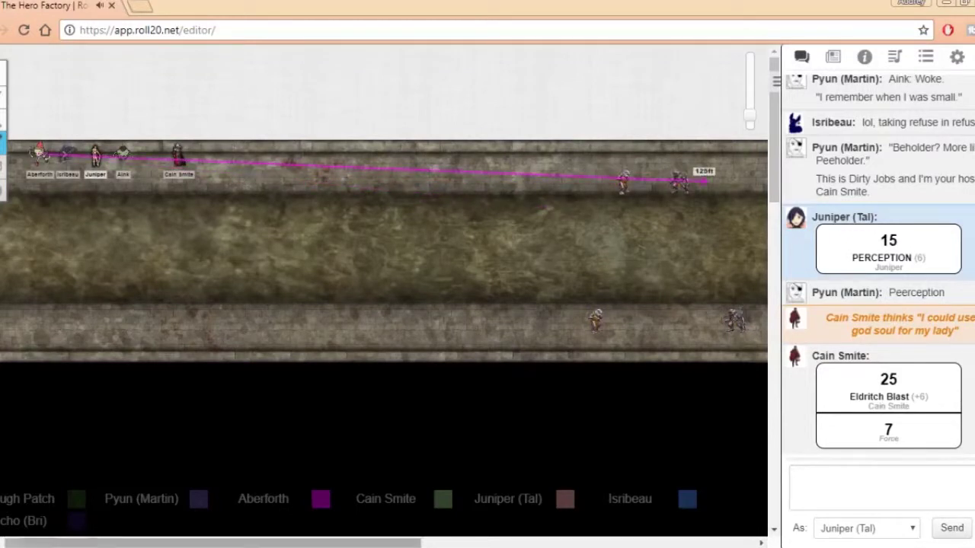
pyautogui.moveTo(676, 181)
pyautogui.mouseDown()
pyautogui.moveTo(592, 318)
pyautogui.moveTo(731, 320)
pyautogui.mouseUp()
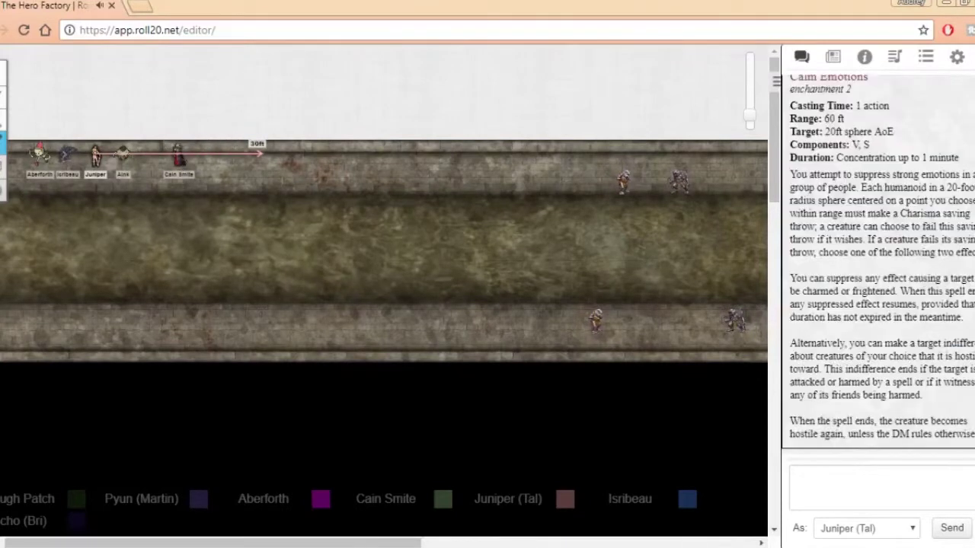
# - Display the Calm Emotions spell description
pyautogui.click(38, 156)
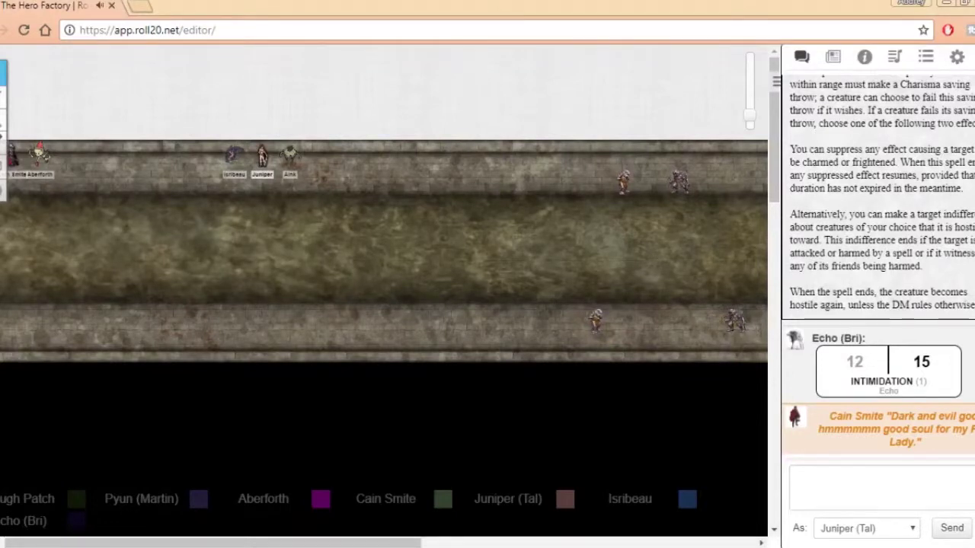
# - Measure from the left token to the upper and lower walkway enemies, then return to Select
pyautogui.click(3, 143)
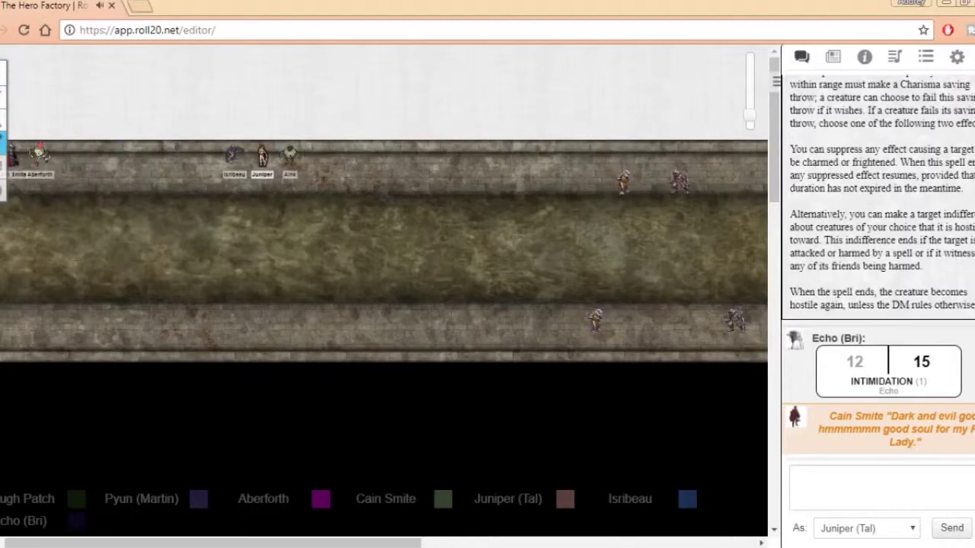
pyautogui.moveTo(38, 156); pyautogui.dragTo(621, 181)
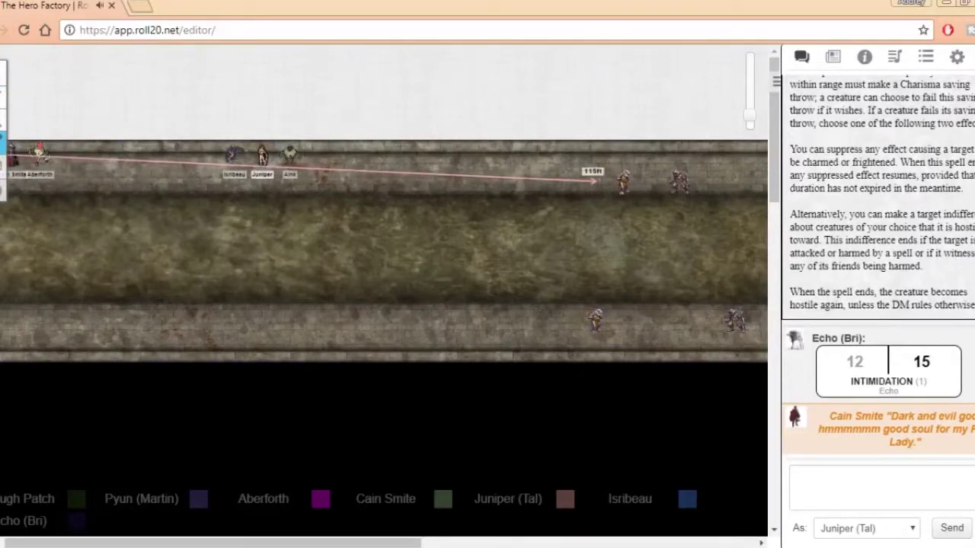
pyautogui.moveTo(621, 182); pyautogui.dragTo(677, 320)
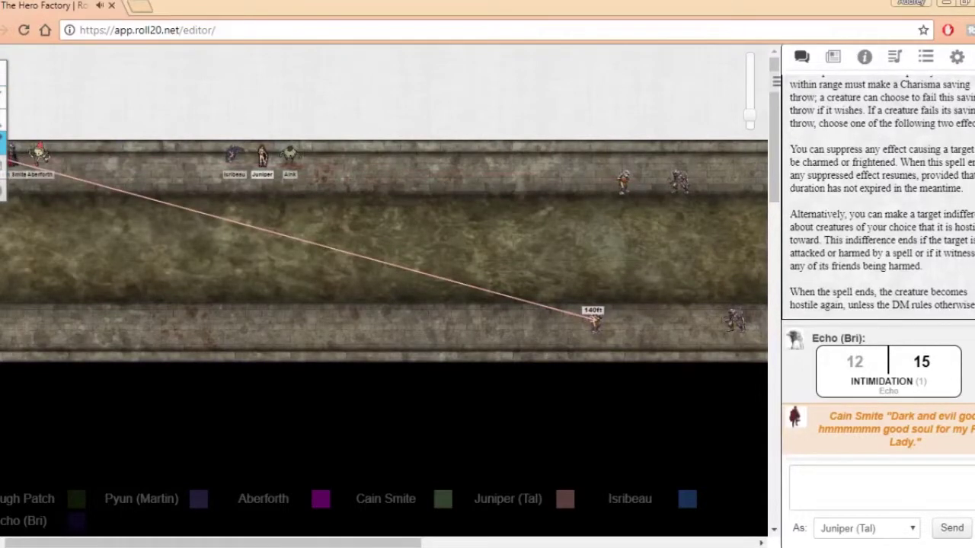
pyautogui.click(3, 72)
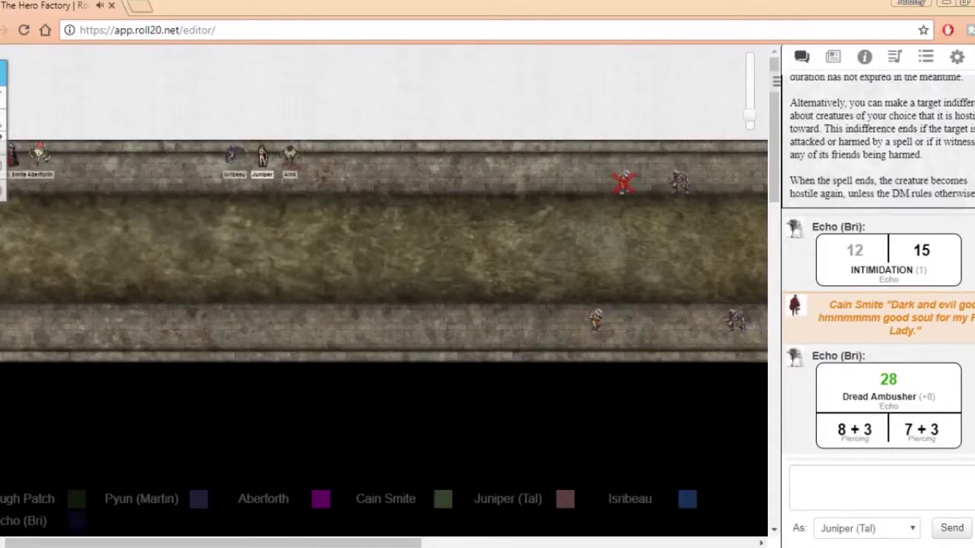
# - Measure from Aberforth to the far lower enemy, the slain fish-folk, and along the upper walkway
pyautogui.moveTo(37, 152); pyautogui.dragTo(595, 316)
pyautogui.moveTo(37, 153); pyautogui.dragTo(625, 182)
pyautogui.moveTo(289, 156)
pyautogui.mouseDown()
pyautogui.moveTo(674, 179)
pyautogui.moveTo(731, 316)
pyautogui.moveTo(677, 179)
pyautogui.mouseUp()
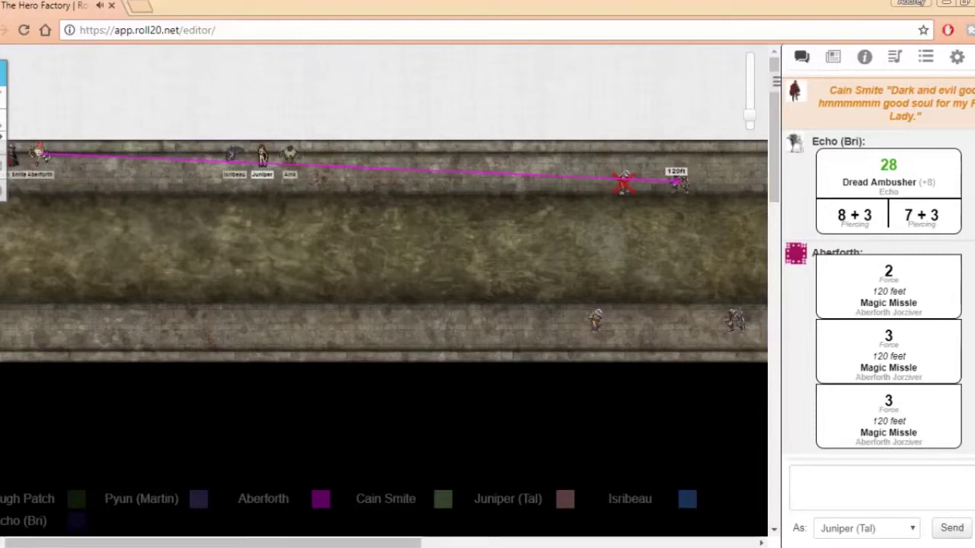
# - Measure 130 ft to the lower walkway enemy, then clear the measurement
pyautogui.moveTo(38, 156); pyautogui.dragTo(595, 320)
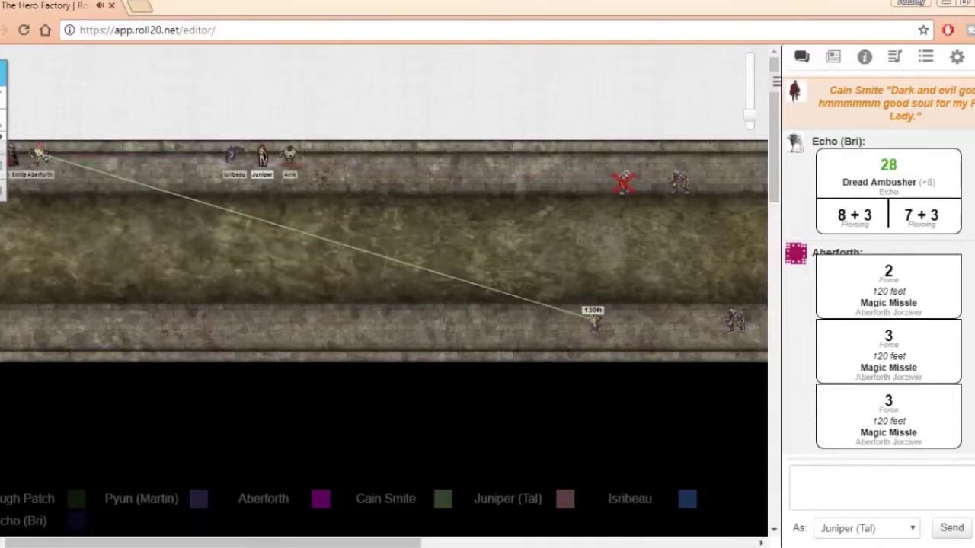
pyautogui.click(594, 320)
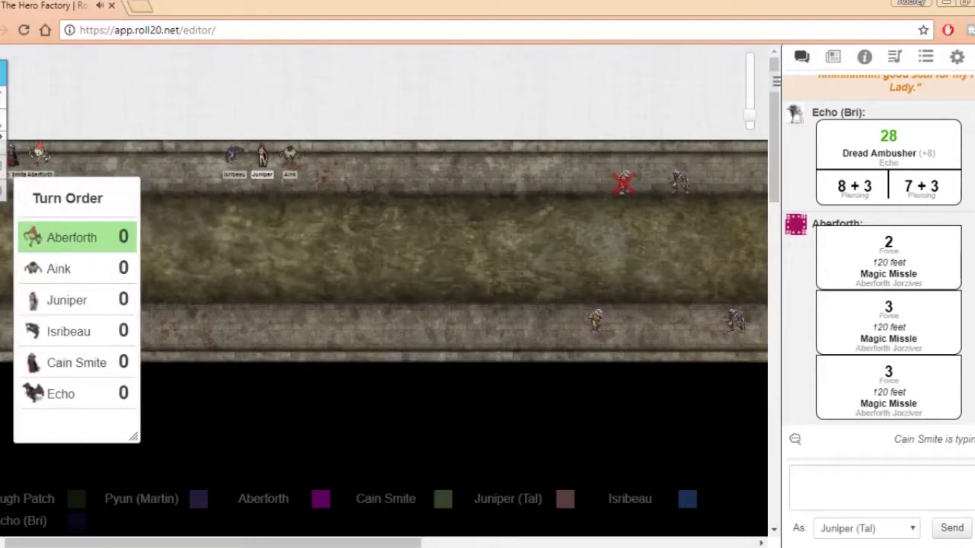
# - Drag the Turn Order window's title down and to the left
pyautogui.moveTo(67, 198)
pyautogui.mouseDown()
pyautogui.moveTo(22, 253)
pyautogui.moveTo(21, 236)
pyautogui.mouseUp()
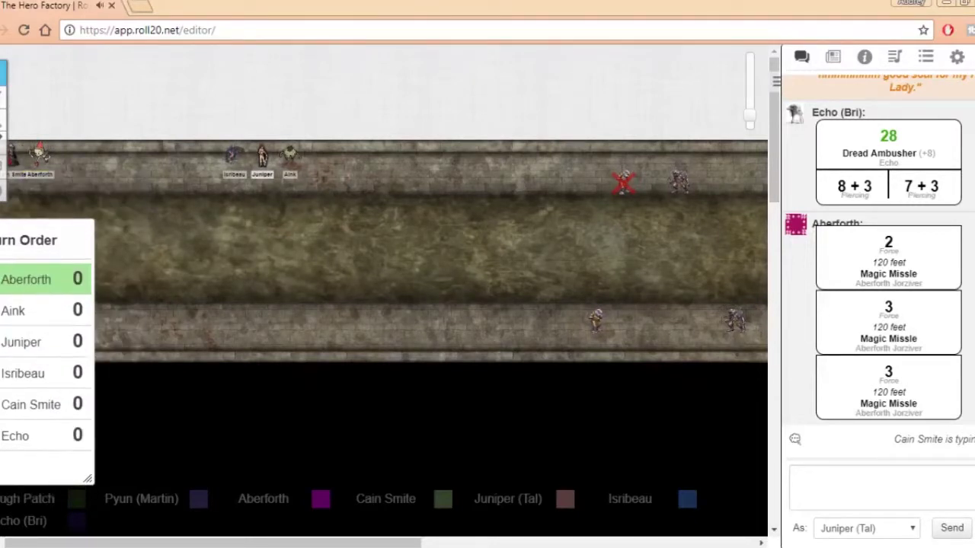